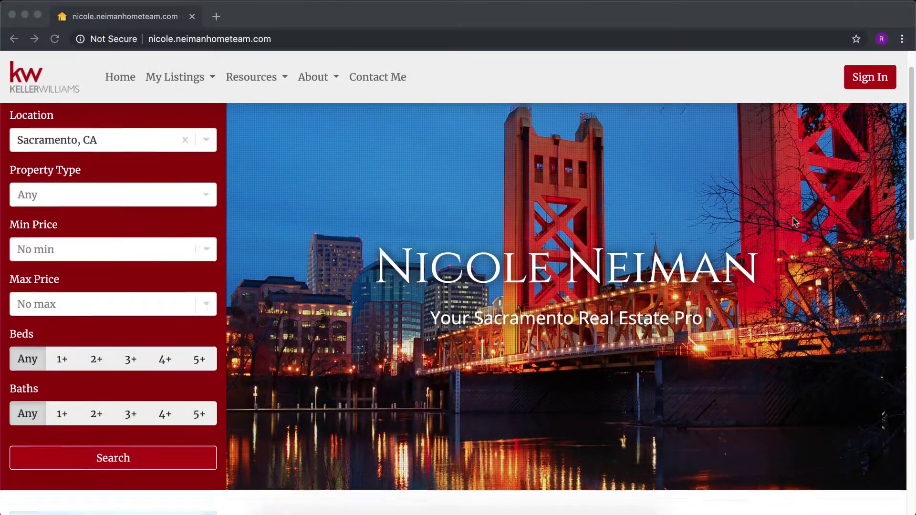
scroll(794, 222, down, 5)
scroll(794, 222, down, 3)
scroll(794, 223, down, 3)
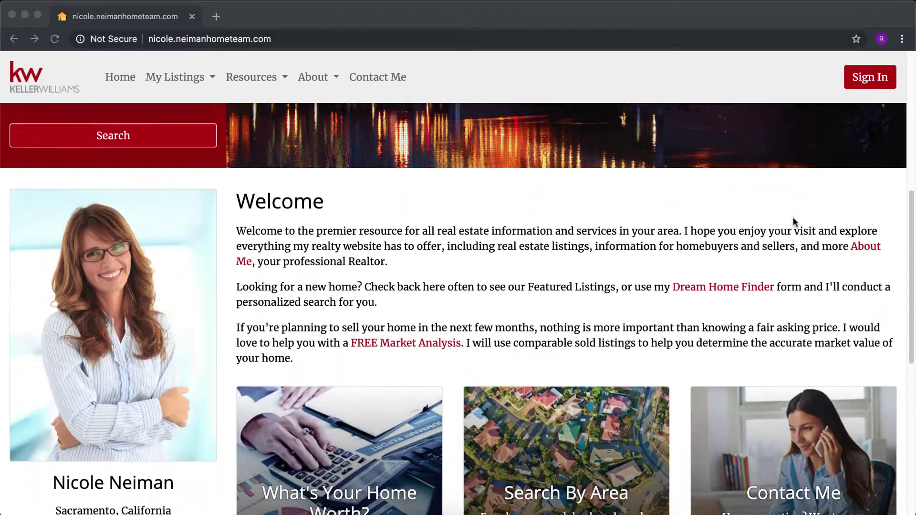
scroll(794, 222, down, 3)
scroll(794, 222, down, 3)
scroll(795, 222, down, 3)
scroll(794, 223, down, 3)
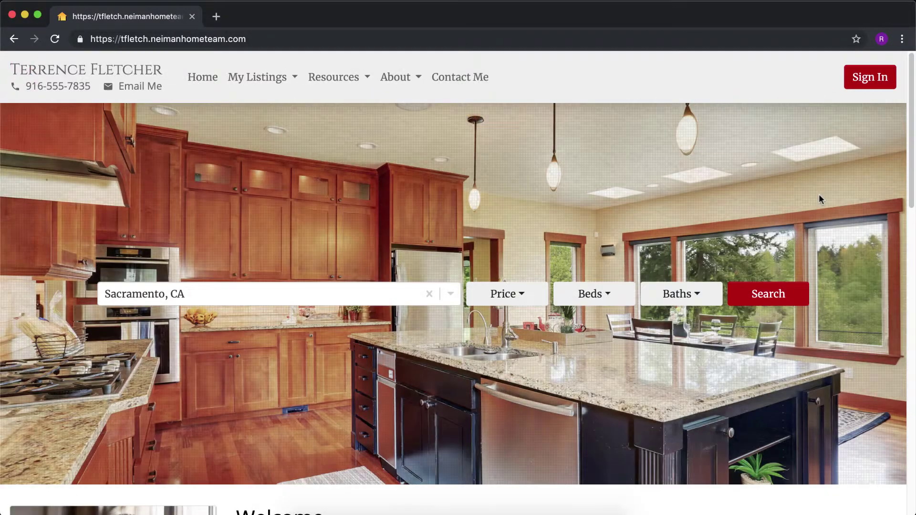
scroll(819, 194, down, 3)
scroll(818, 193, down, 3)
scroll(819, 193, down, 3)
scroll(819, 195, down, 3)
scroll(820, 200, down, 3)
scroll(820, 199, down, 3)
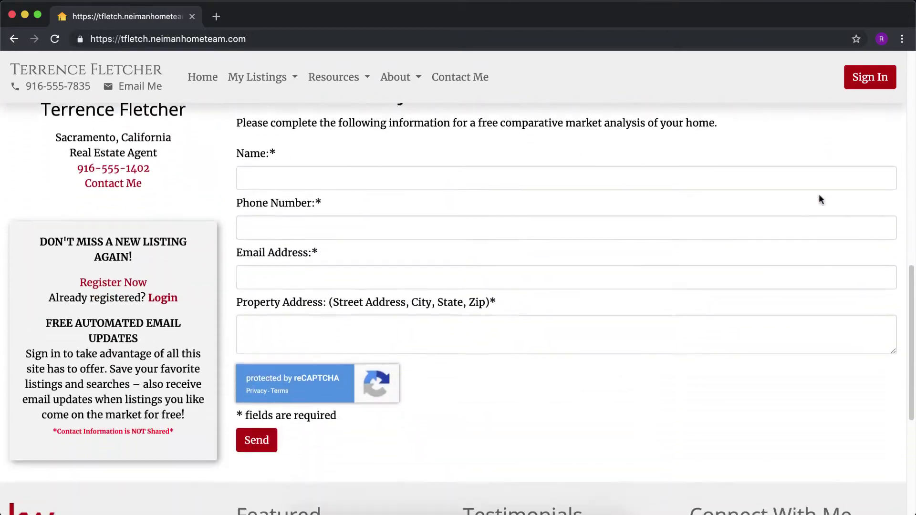
scroll(820, 199, down, 3)
scroll(820, 199, down, 3)
scroll(820, 199, down, 2)
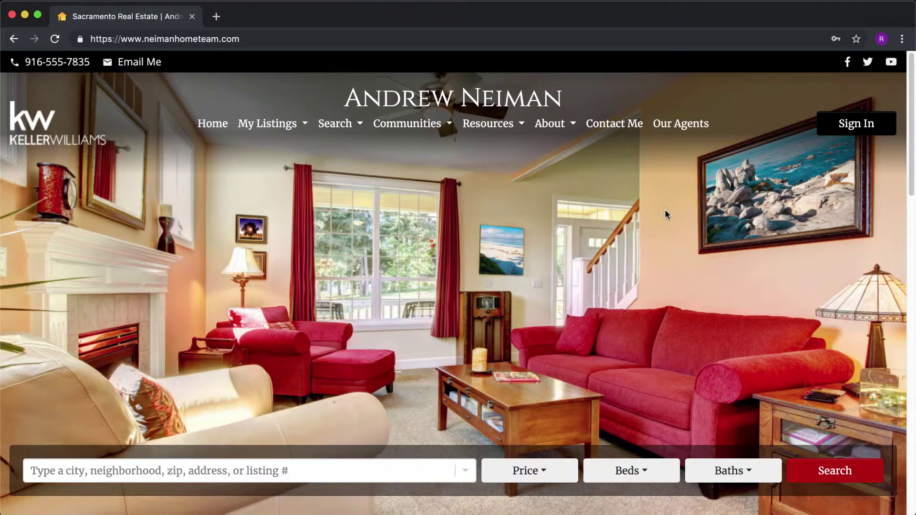
scroll(665, 209, down, 5)
scroll(665, 209, down, 10)
scroll(665, 209, down, 2)
- Go from Website Admin to the Account section's list of office agents
click(536, 503)
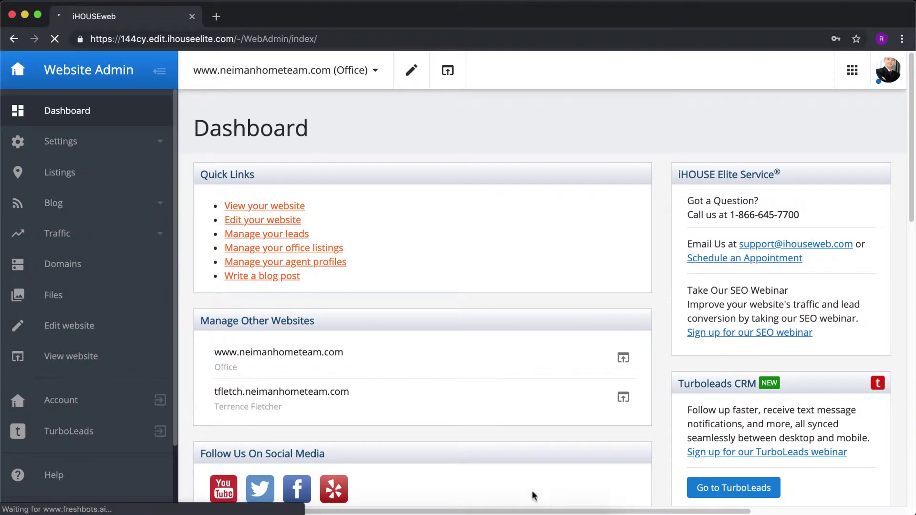
click(107, 400)
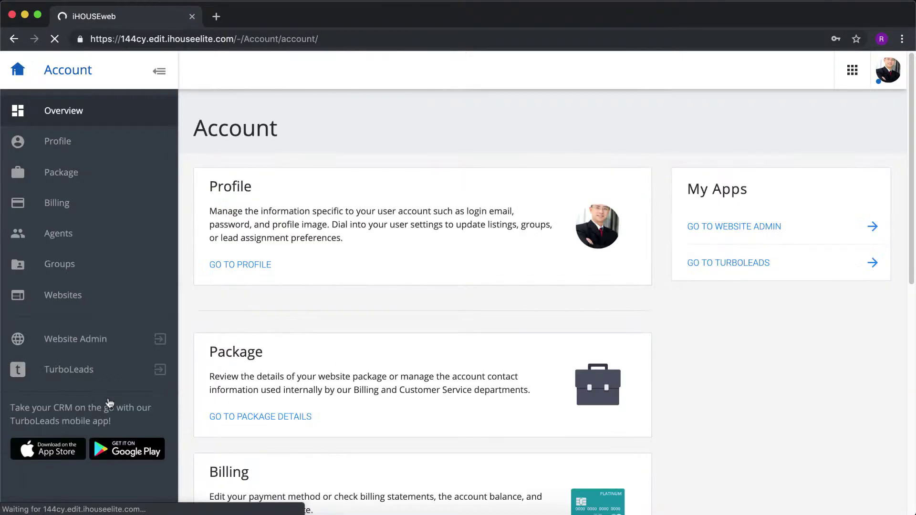
click(58, 233)
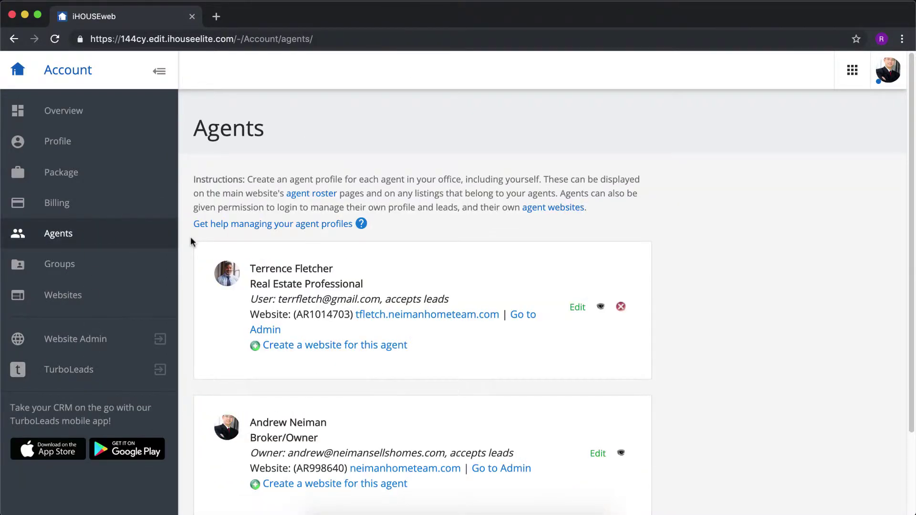
scroll(226, 376, down, 3)
click(224, 463)
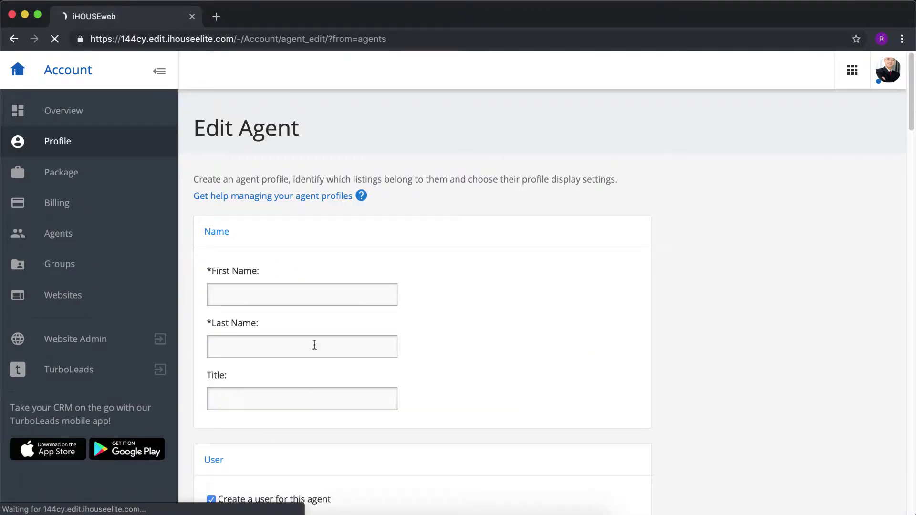
click(326, 294)
key(Tab)
scroll(325, 297, down, 5)
click(303, 216)
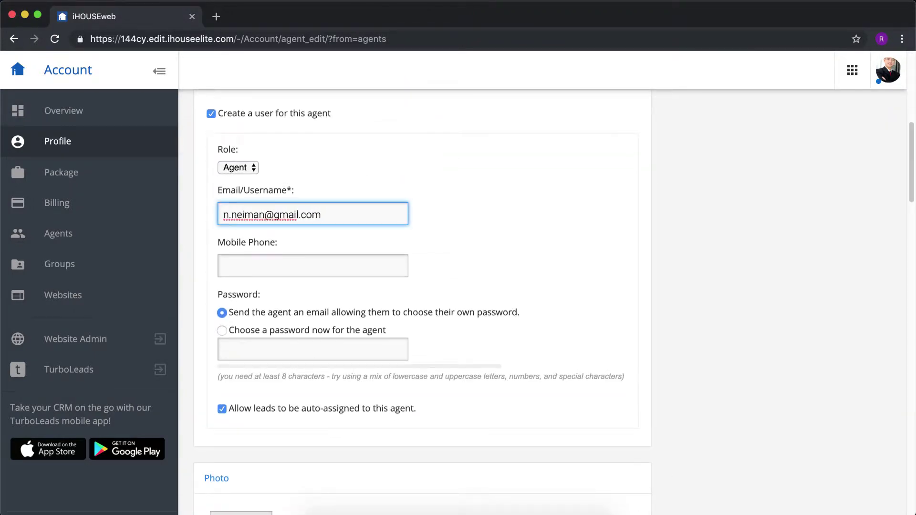
click(222, 330)
click(290, 349)
text(password)
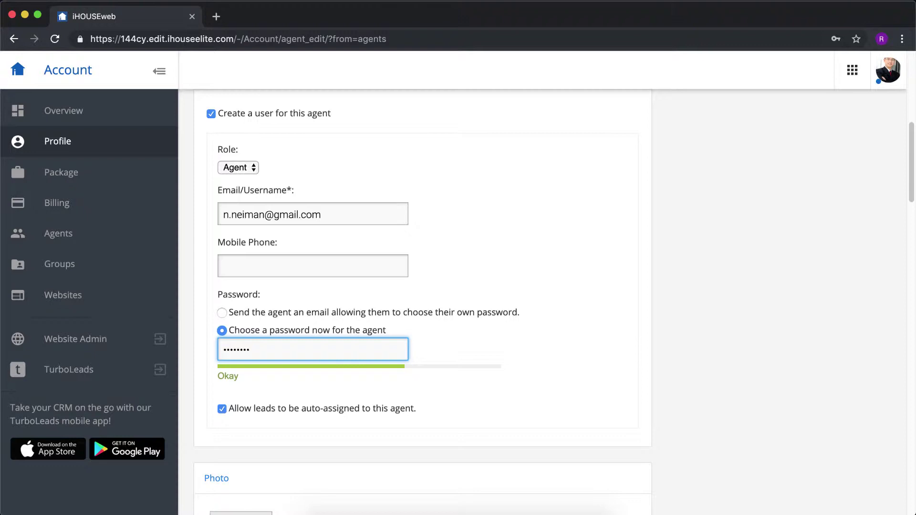
- Finish the password and upload agentpfp.jpg as the agent's profile photo
click(284, 381)
scroll(285, 381, down, 5)
click(241, 186)
double_click(316, 63)
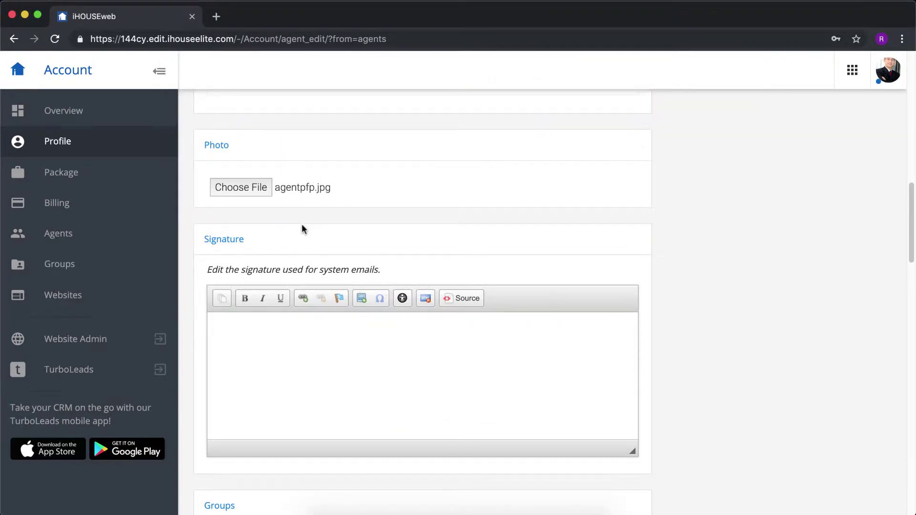
scroll(303, 229, down, 3)
- Paste address, phone and email into the signature and Contact Info, then save the profile
click(303, 229)
key(ctrl+v)
scroll(314, 261, down, 5)
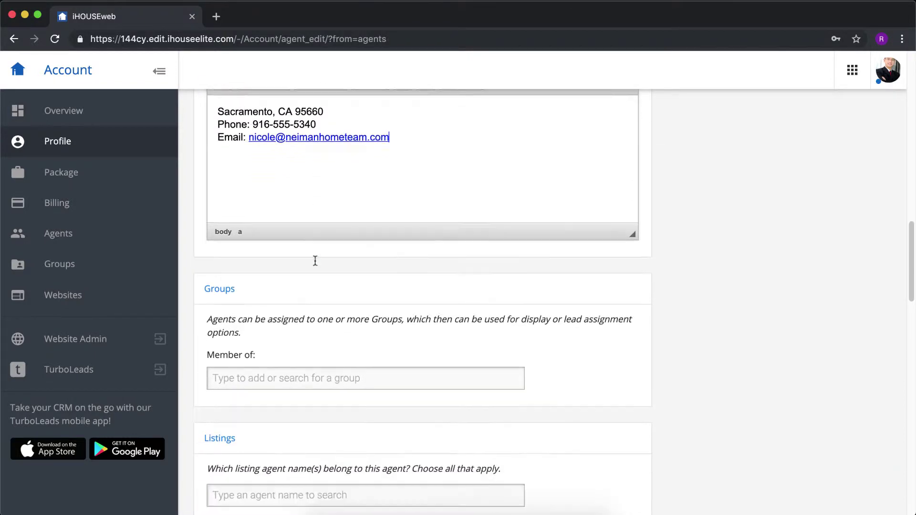
scroll(314, 261, down, 5)
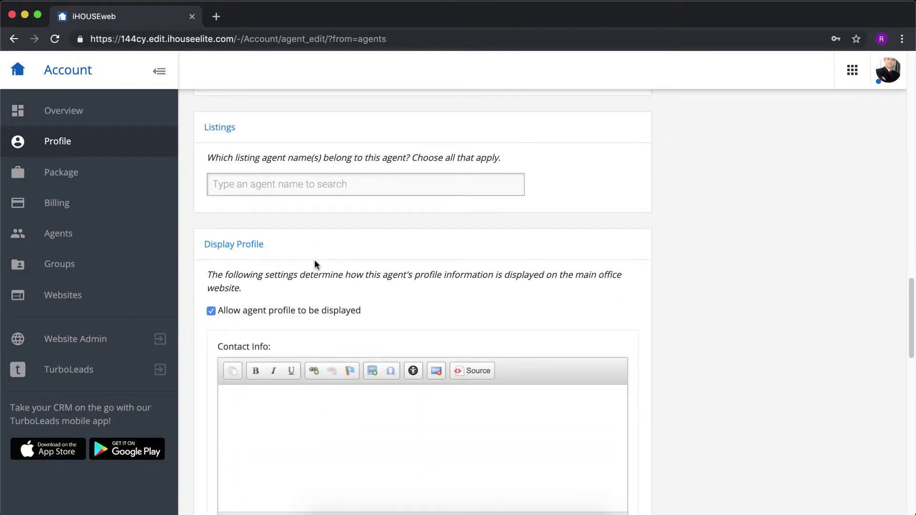
scroll(314, 260, down, 5)
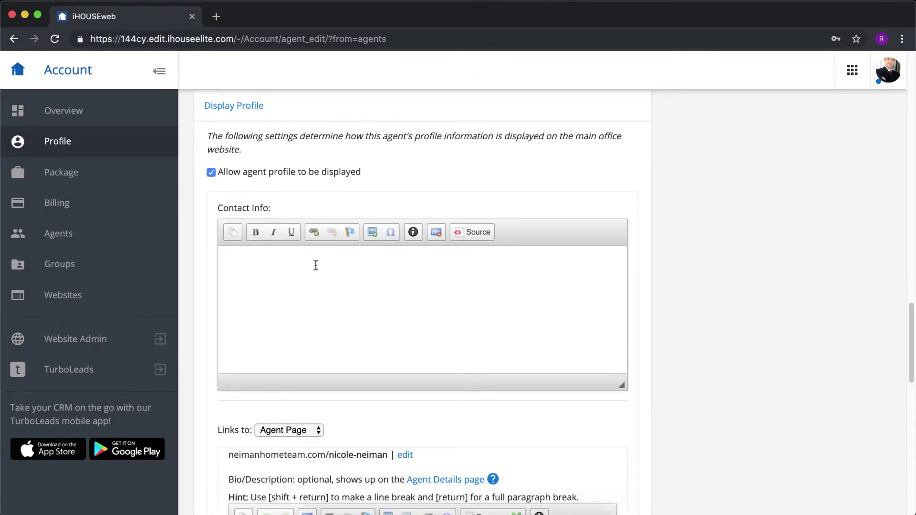
click(315, 266)
key(super+v)
scroll(324, 262, down, 4)
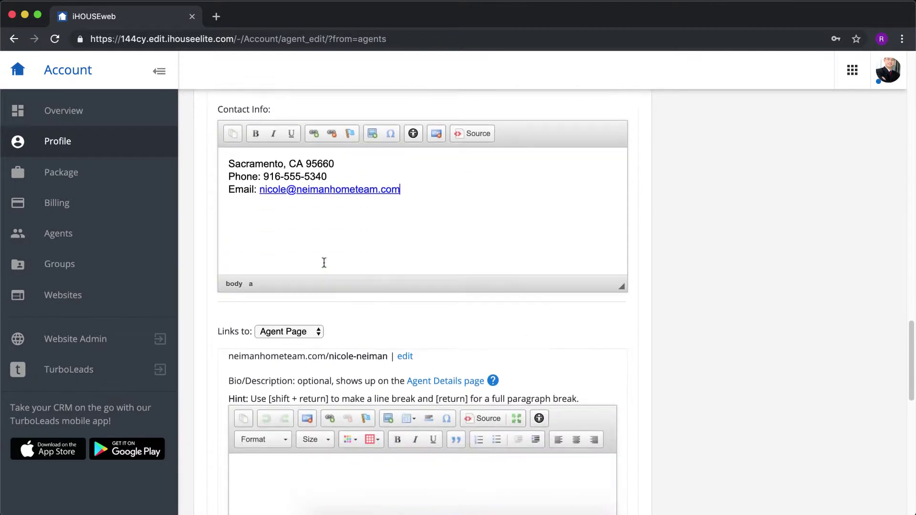
scroll(324, 262, down, 3)
click(405, 236)
scroll(404, 238, down, 2)
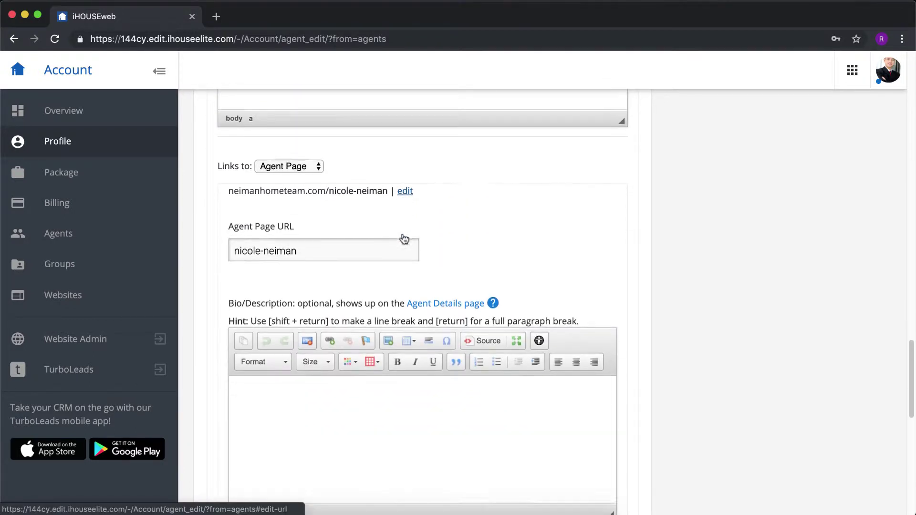
scroll(405, 238, down, 4)
scroll(404, 238, down, 3)
scroll(404, 239, down, 4)
scroll(405, 239, down, 4)
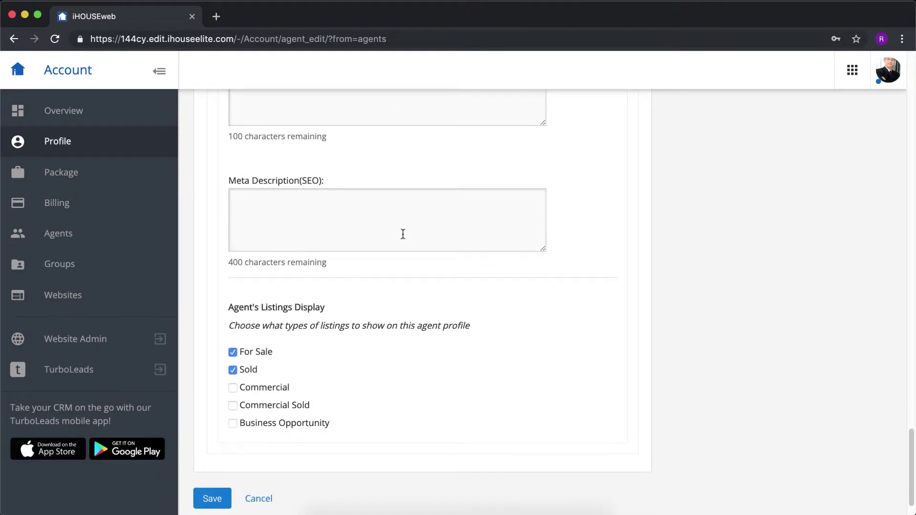
scroll(402, 234, down, 2)
click(212, 456)
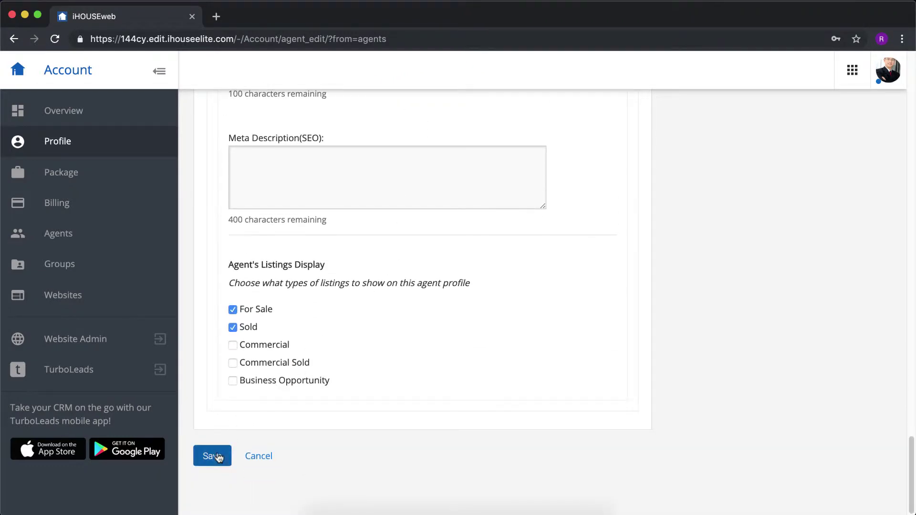
scroll(219, 457, down, 3)
scroll(219, 458, down, 3)
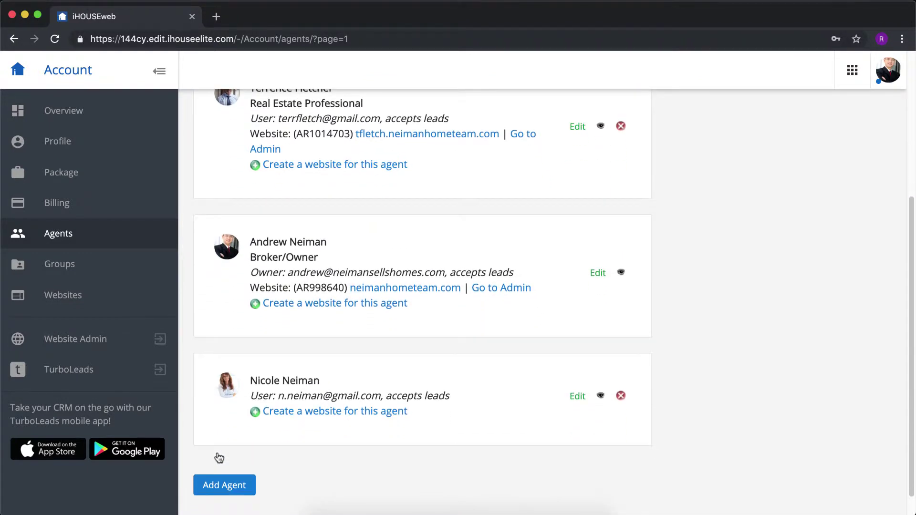
click(79, 267)
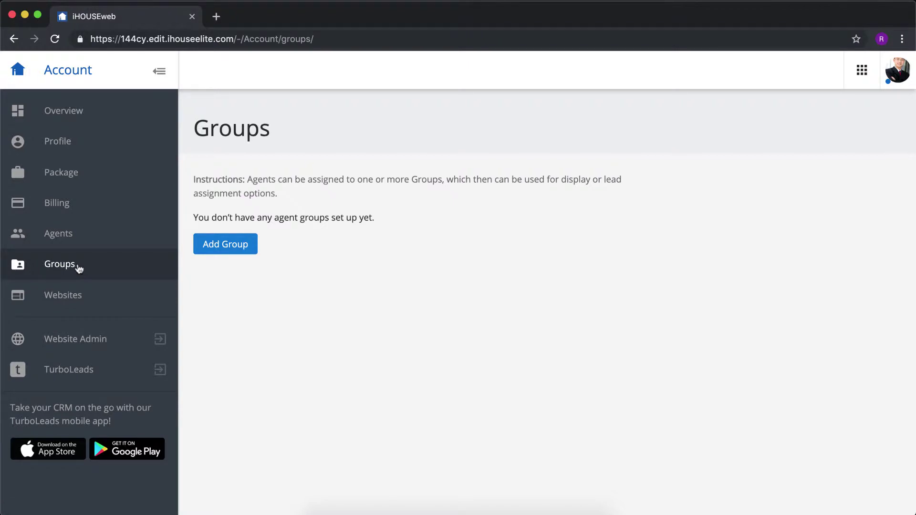
click(225, 244)
click(301, 326)
text(The Neiman Team)
scroll(358, 323, down, 1)
click(366, 447)
click(265, 453)
click(276, 458)
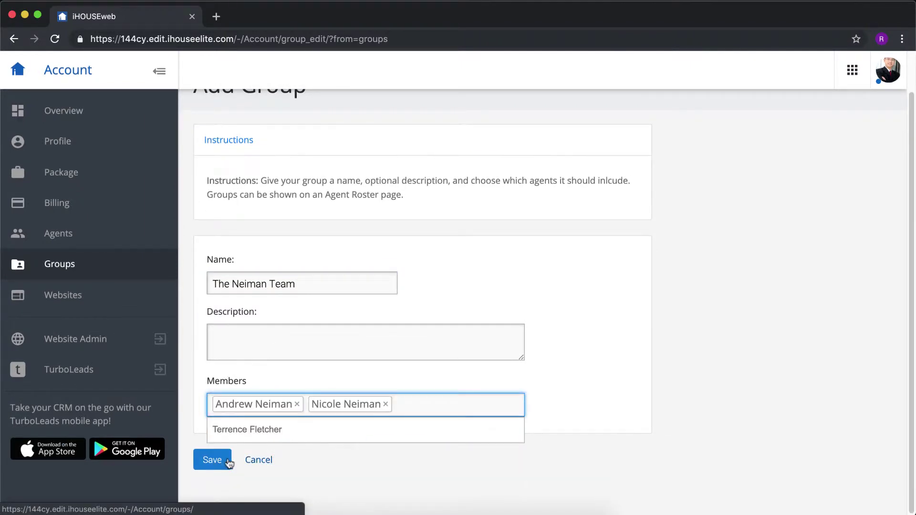
click(213, 460)
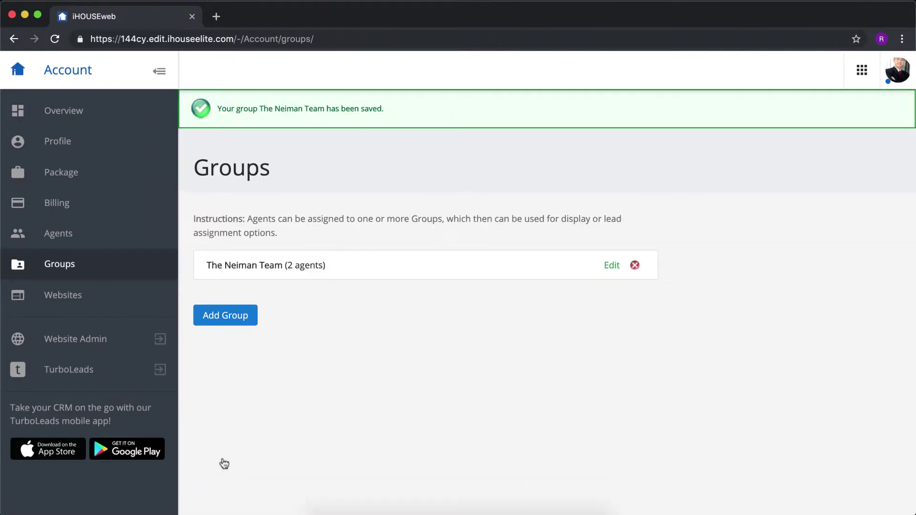
click(84, 296)
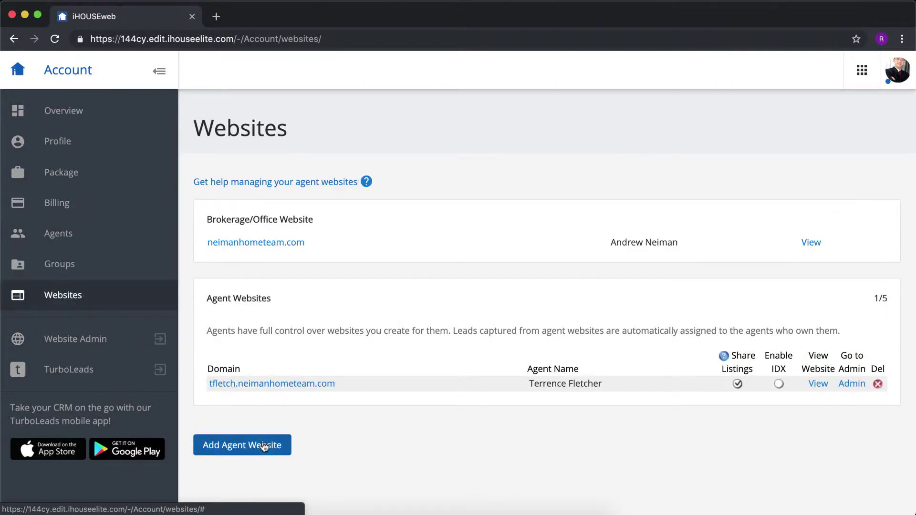
click(263, 446)
click(331, 161)
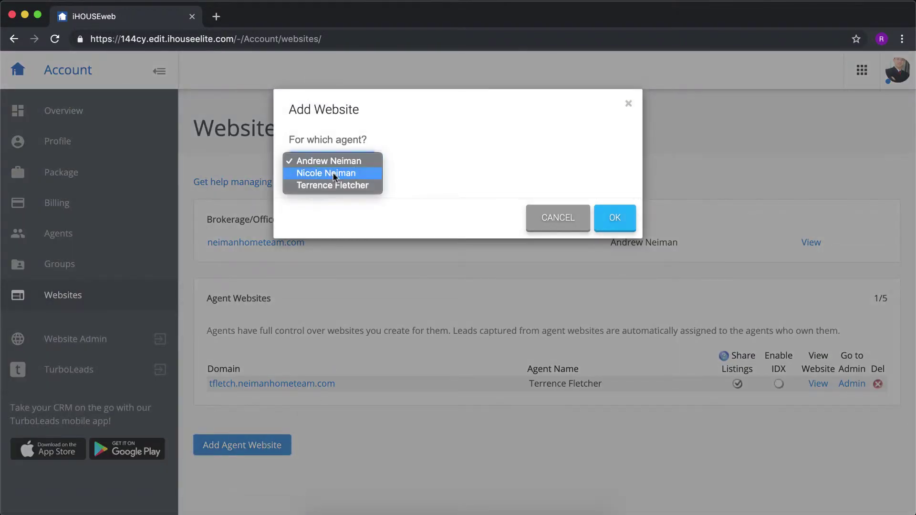
click(333, 172)
click(614, 218)
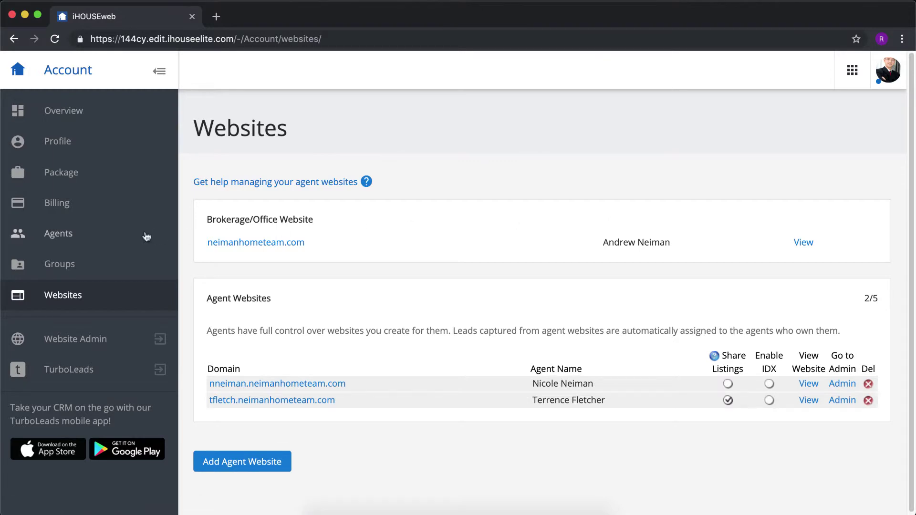
click(125, 238)
scroll(564, 281, down, 5)
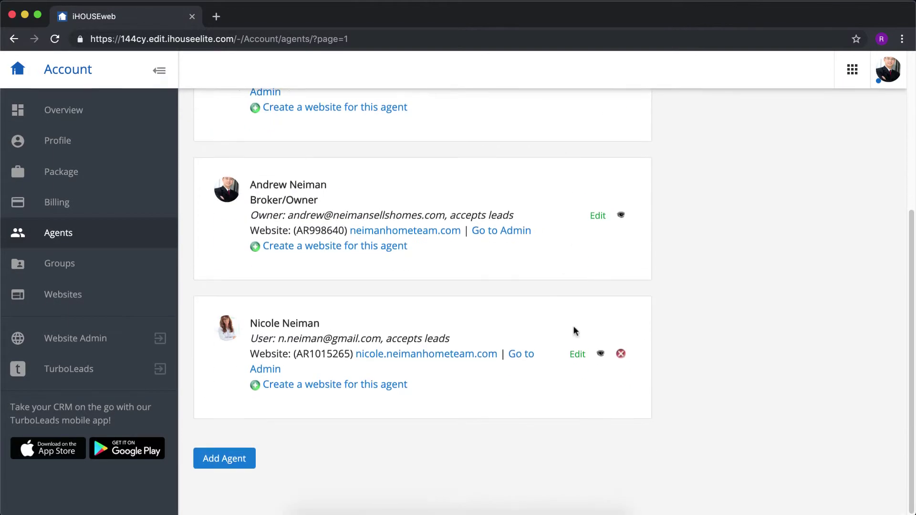
click(577, 354)
scroll(573, 358, down, 5)
scroll(574, 358, down, 10)
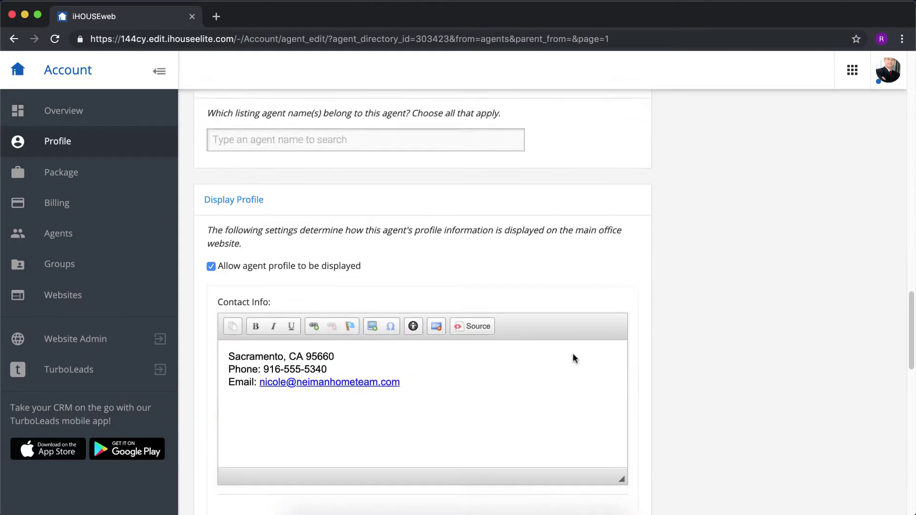
scroll(573, 358, down, 5)
click(289, 246)
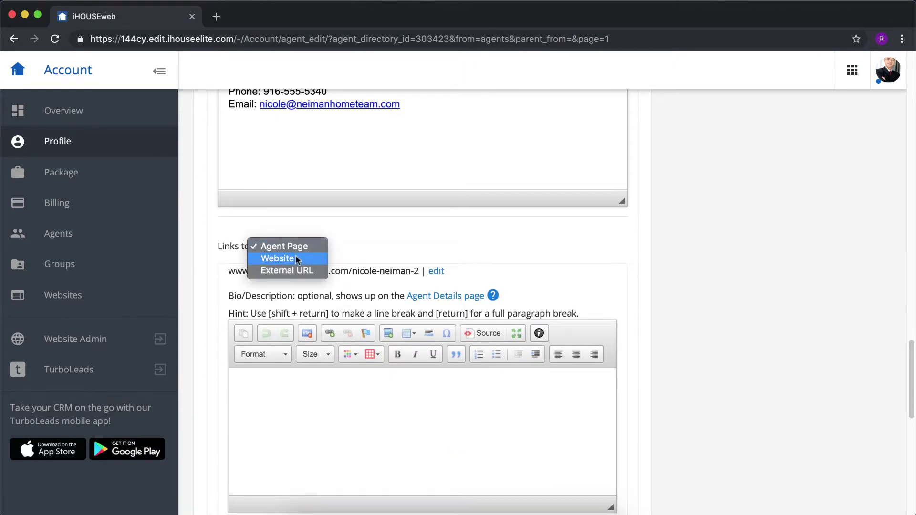
click(279, 258)
click(330, 392)
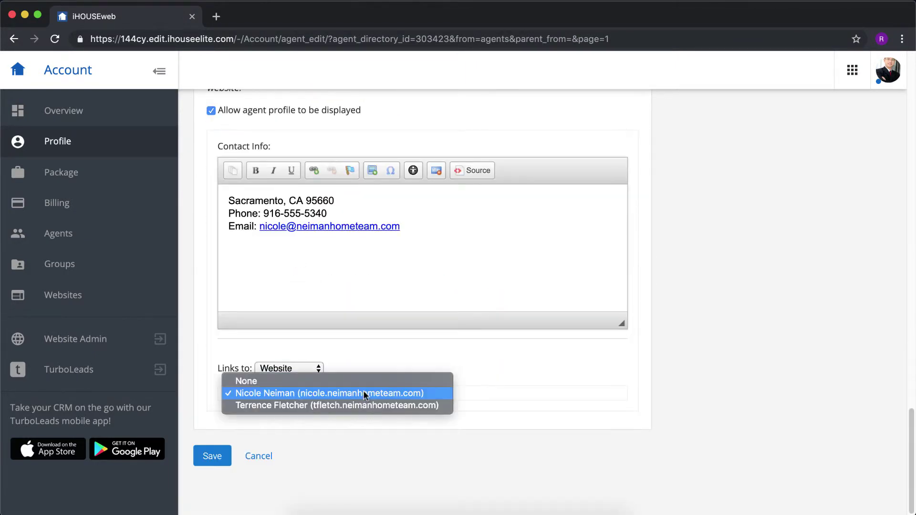
click(363, 392)
click(212, 456)
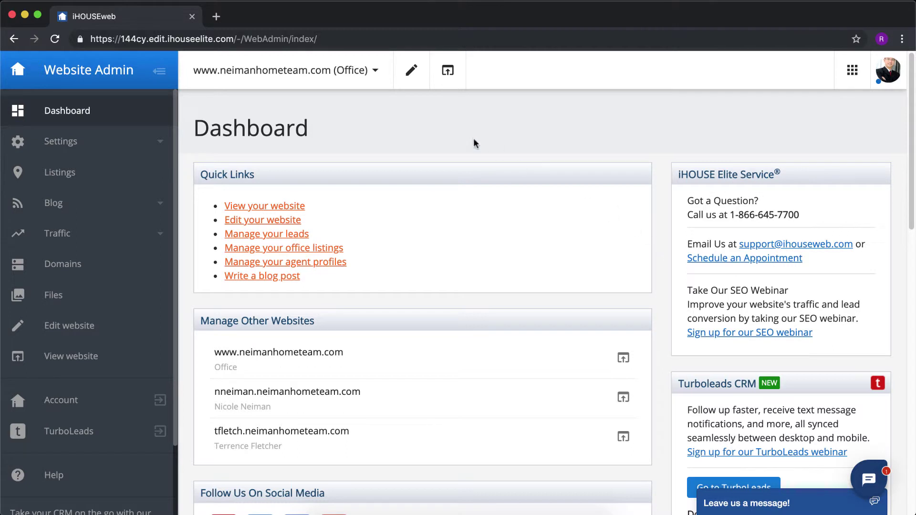
click(374, 70)
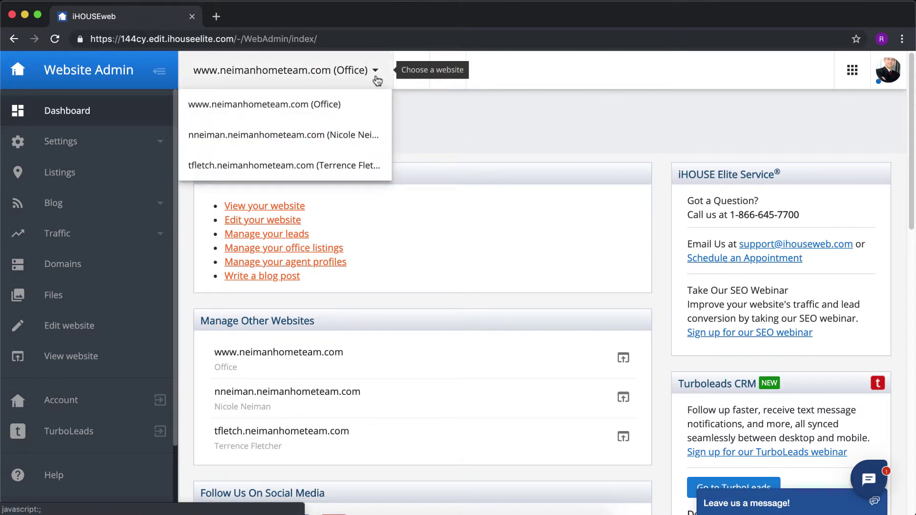
click(349, 135)
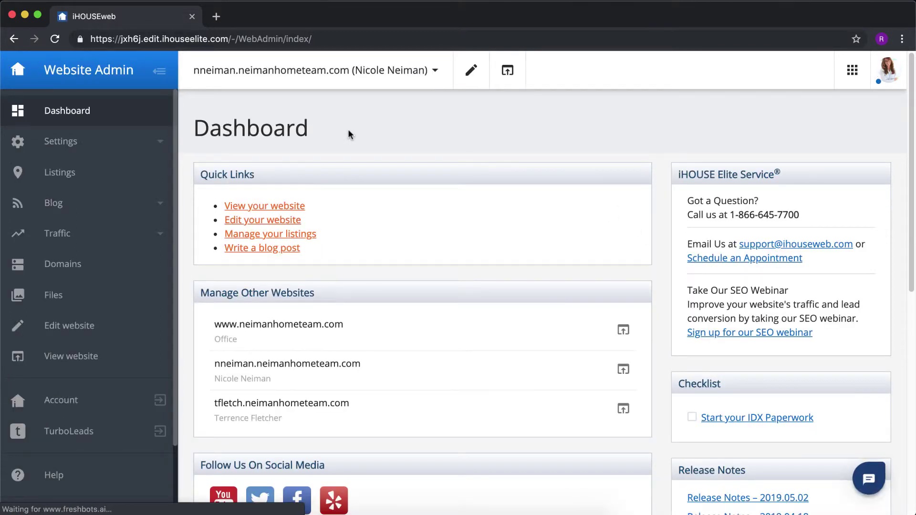
click(115, 264)
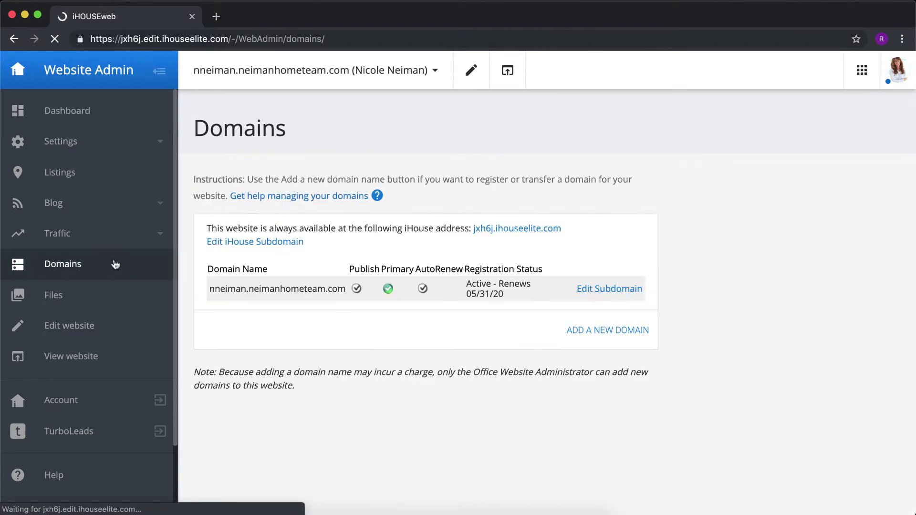
click(608, 289)
drag(335, 229, 305, 229)
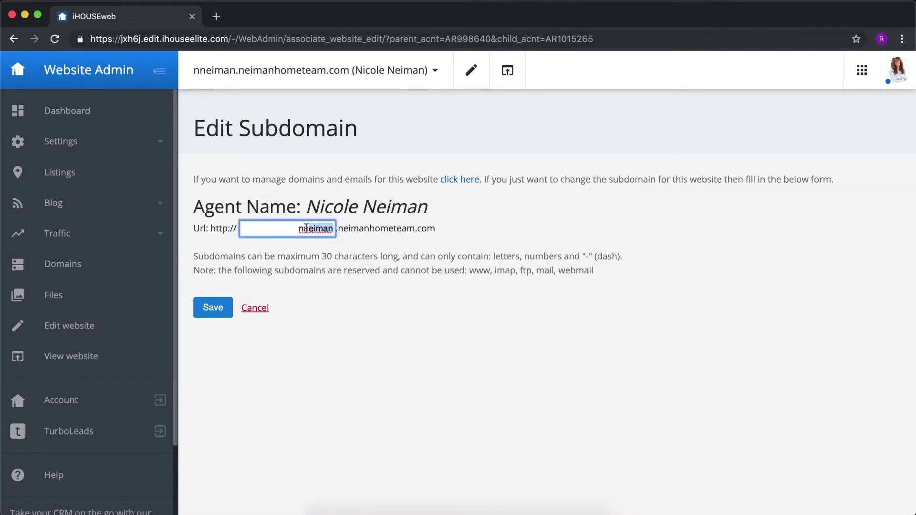
text(icole)
click(361, 250)
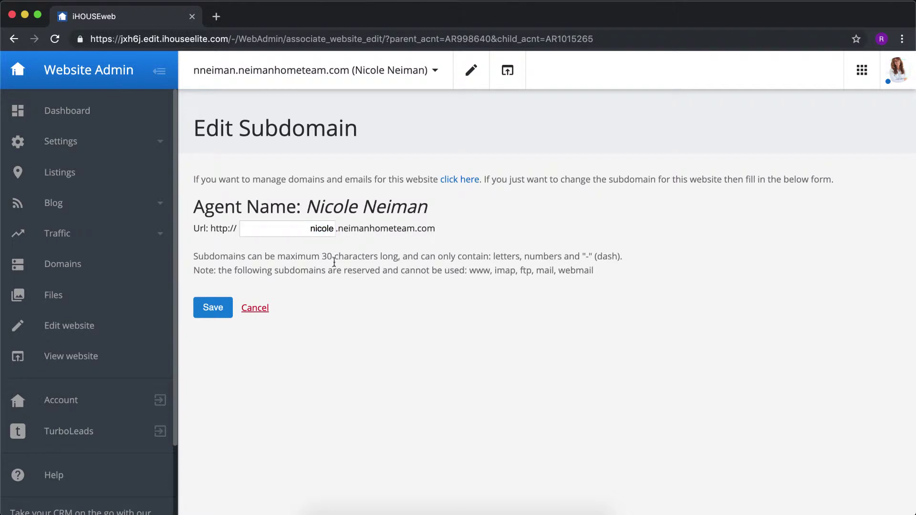
click(213, 308)
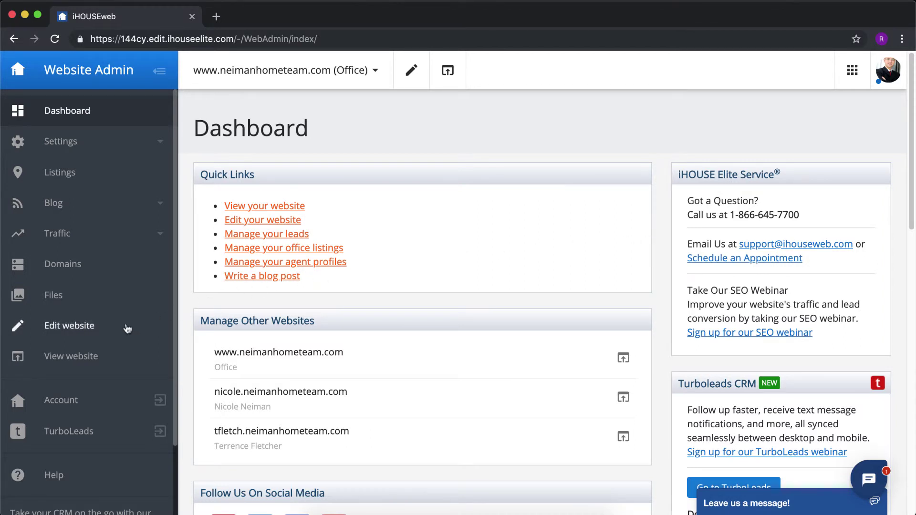
- Open the Our Agents page settings, keeping the Contact Me form and all agents included
click(68, 325)
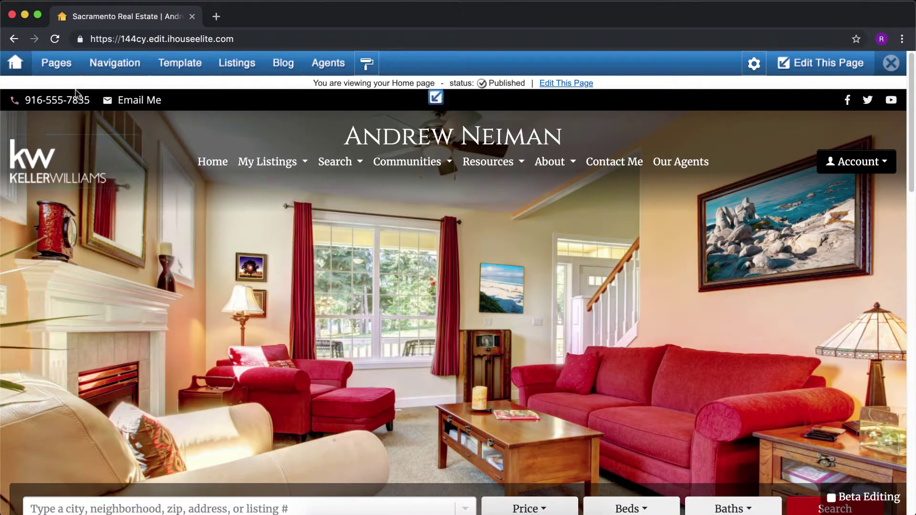
click(56, 62)
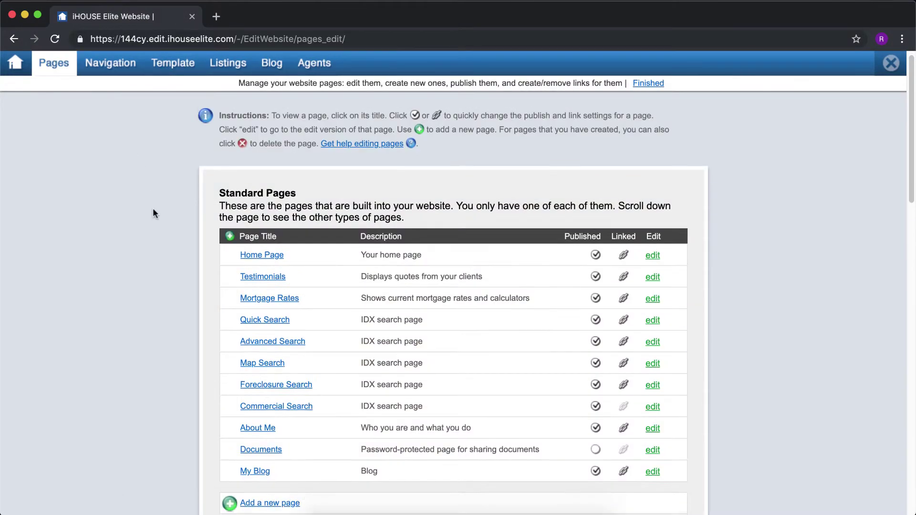
scroll(152, 208, down, 5)
click(653, 224)
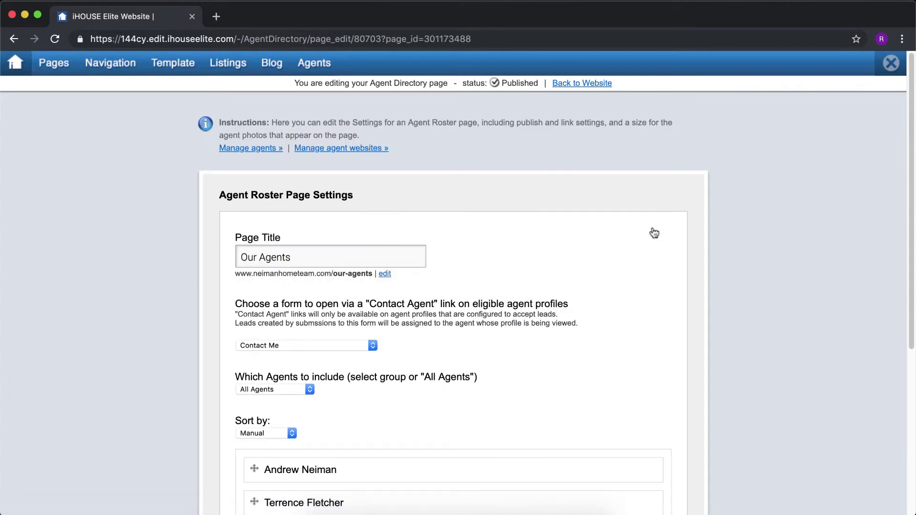
scroll(653, 232, down, 3)
scroll(654, 233, down, 2)
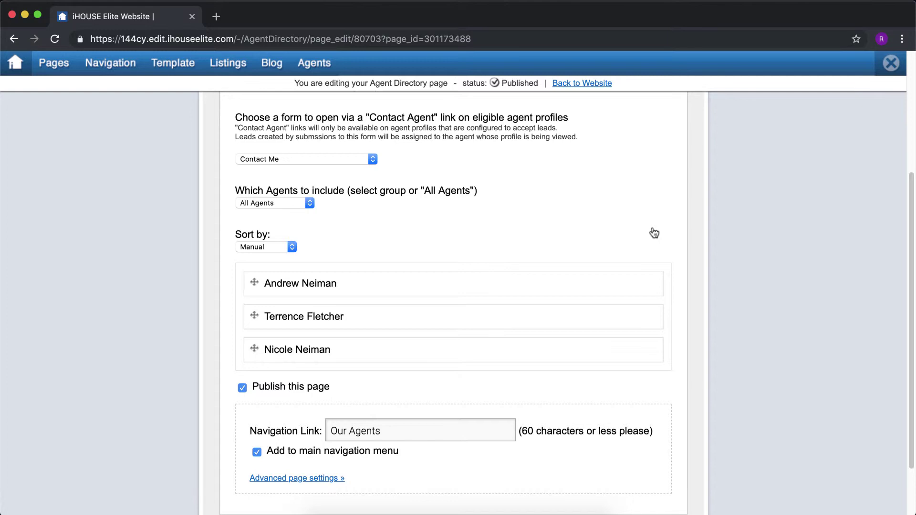
click(372, 160)
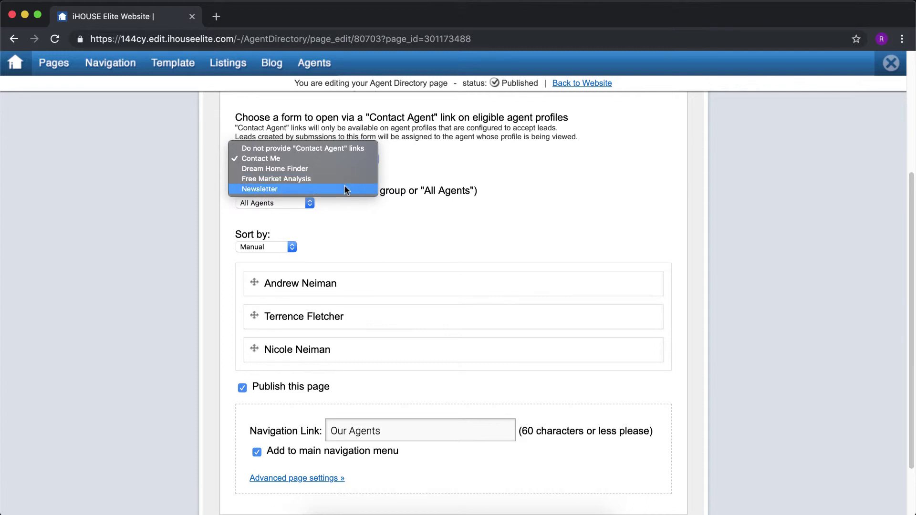
click(385, 218)
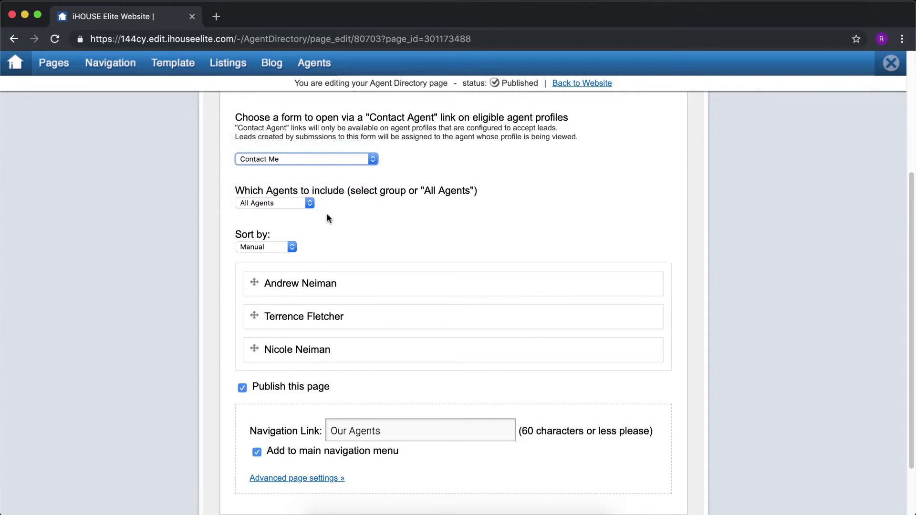
click(308, 204)
click(299, 211)
scroll(328, 229, down, 1)
- Order Nicole above Terrence and Andrew below Nicole, sort alphabetically, and select 'Agents' in the navigation link
drag(253, 321, 254, 287)
drag(254, 254, 254, 292)
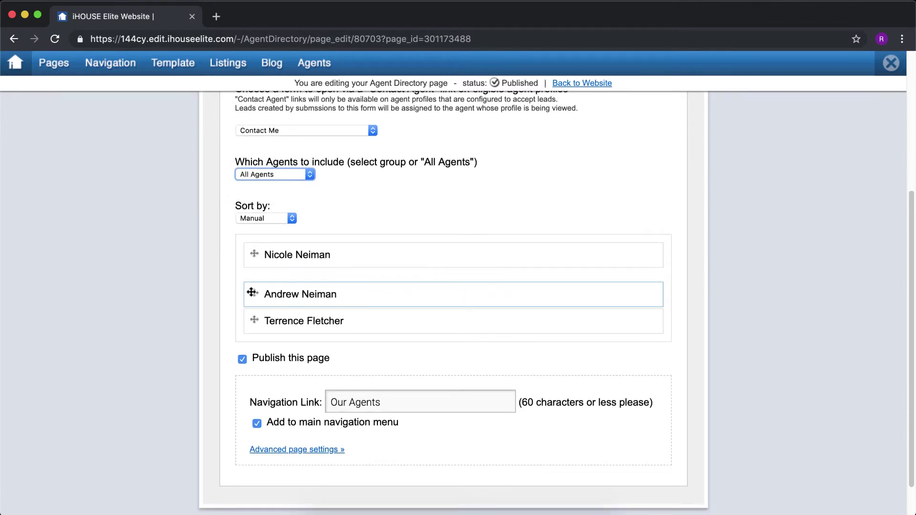
click(291, 218)
click(262, 207)
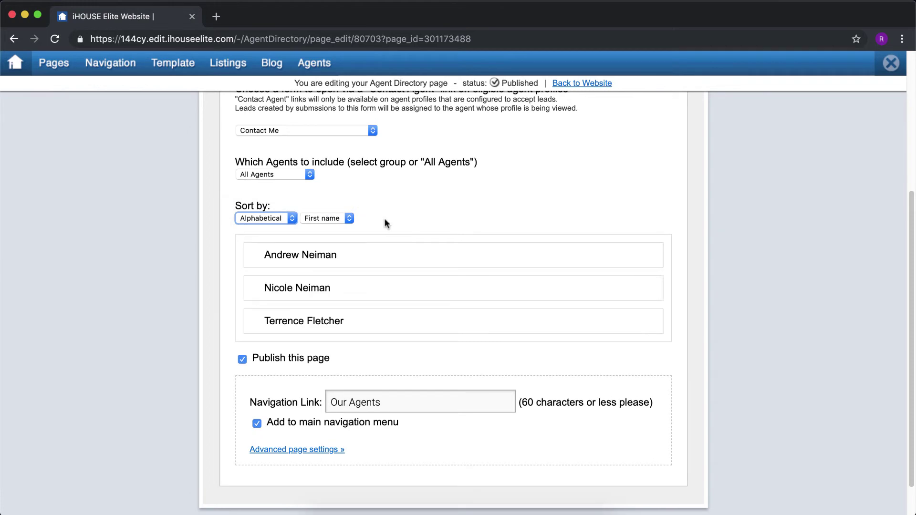
scroll(385, 224, down, 1)
double_click(361, 361)
text(Team)
- Save the Our Agents page settings to publish the updated roster
click(603, 483)
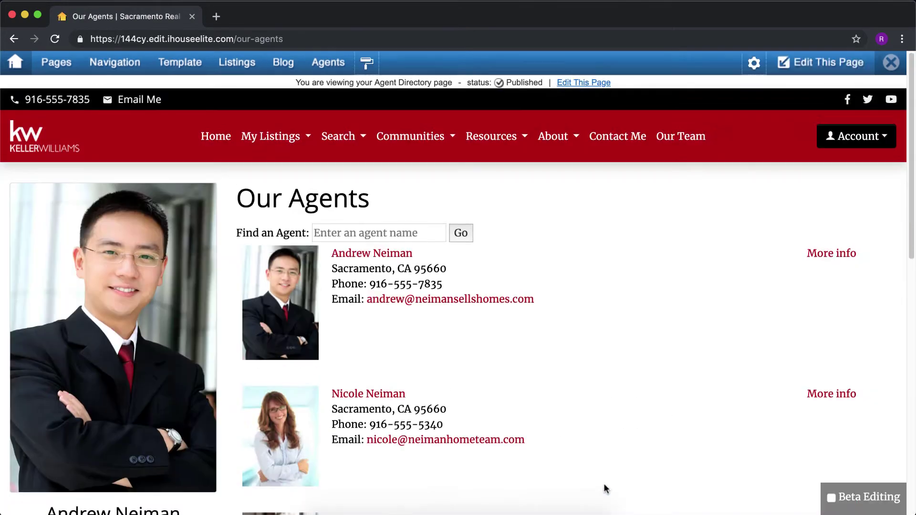
scroll(603, 483, down, 1)
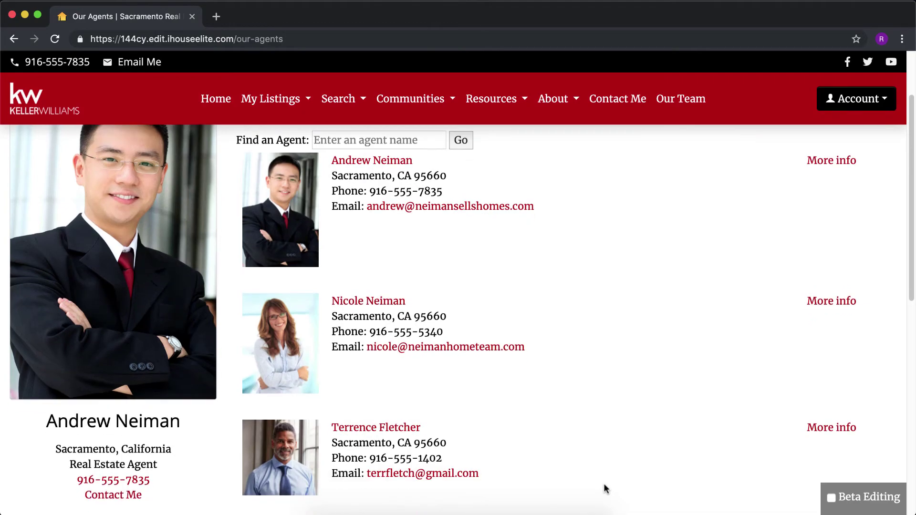